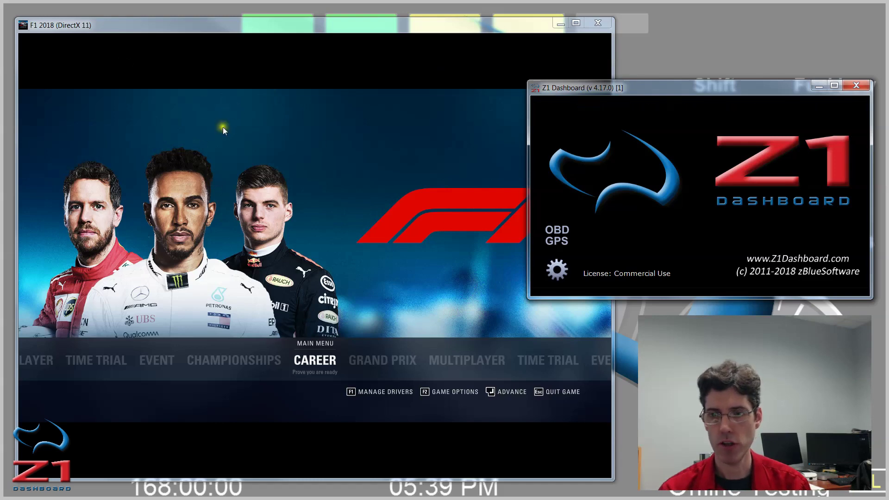
# Step: Bring the F1 2018 game window in front of the running Z1 Dashboard
pyautogui.click(250, 25)
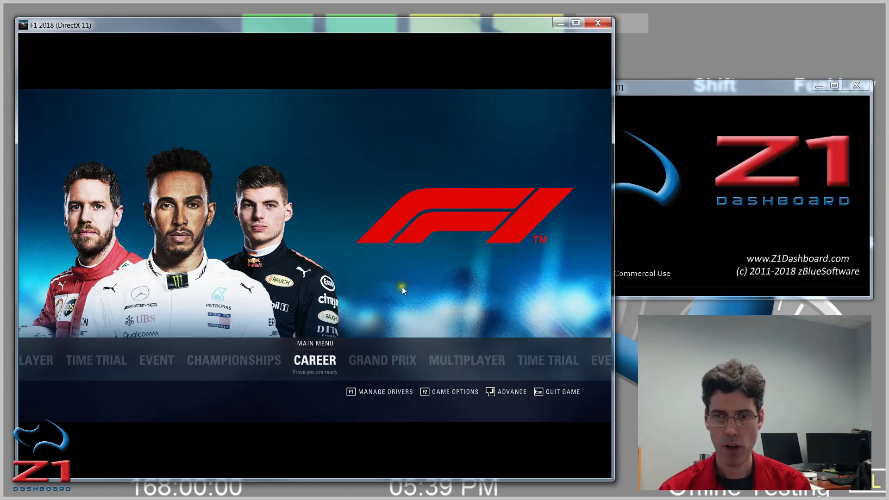
# Step: Open F1 2018's Telemetry Settings page via Game Options (F2) > Settings
pyautogui.press('F2')
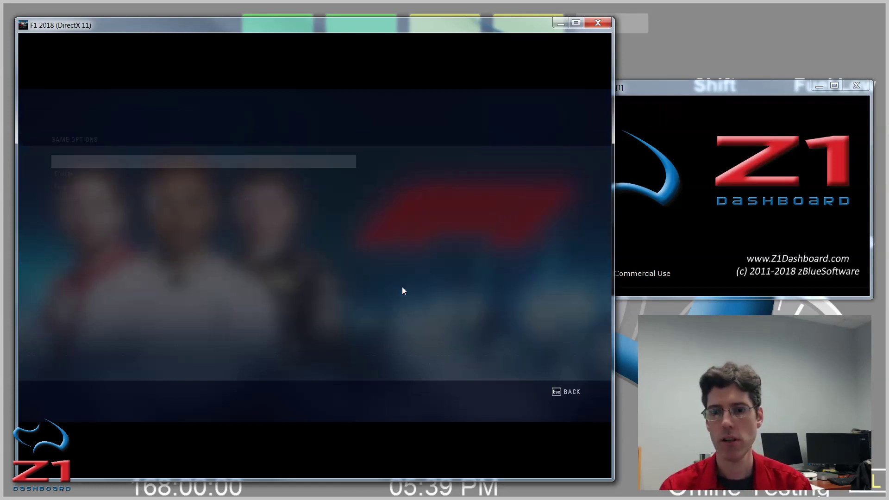
pyautogui.click(341, 158)
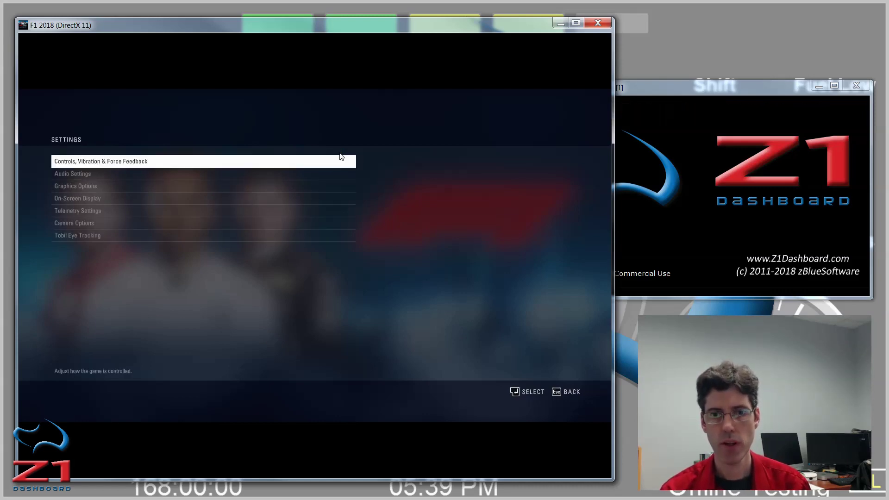
pyautogui.press('Down')
pyautogui.press('Down')
pyautogui.press('Down')
pyautogui.press('Down')
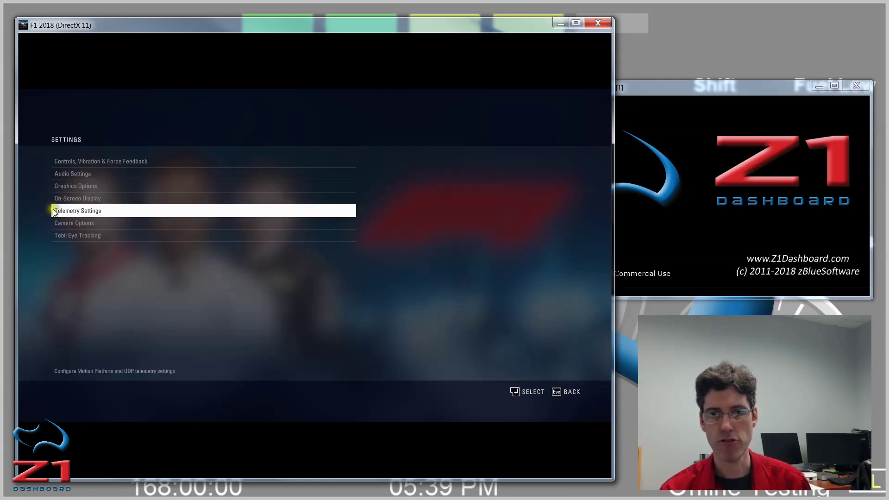
pyautogui.press('Return')
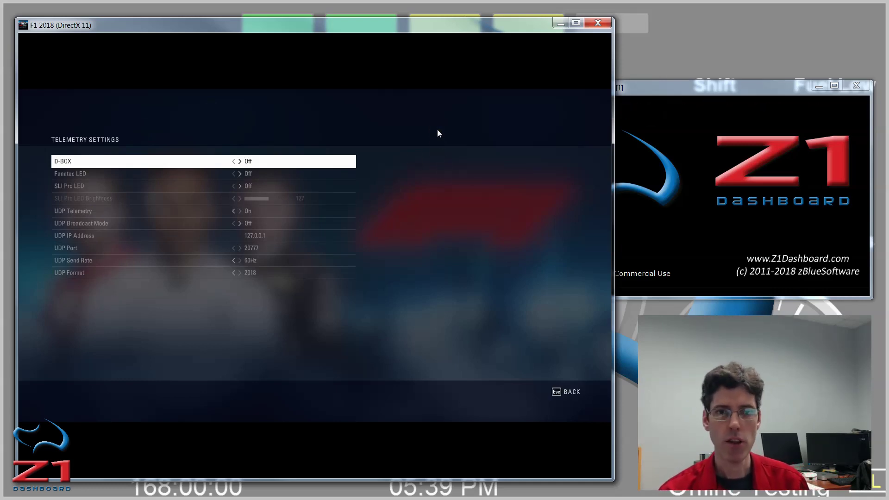
pyautogui.press('Down')
pyautogui.press('Down')
pyautogui.press('Up')
pyautogui.press('Up')
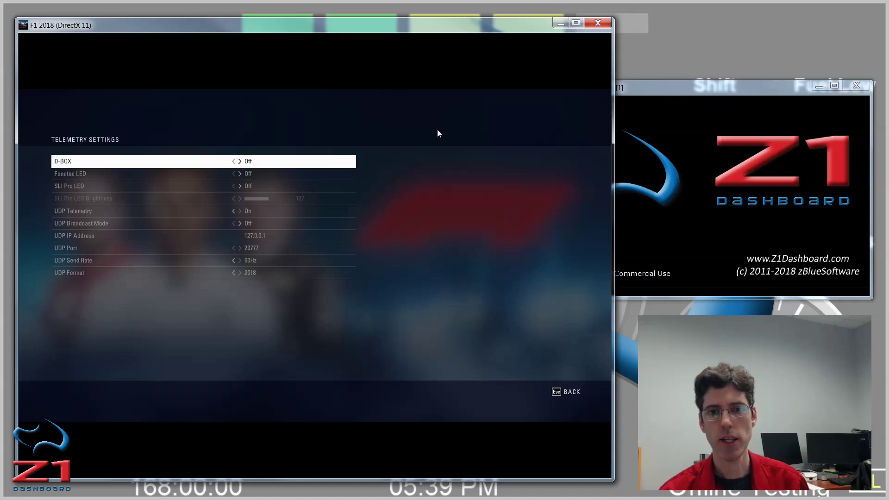
pyautogui.press('Down')
pyautogui.press('Down')
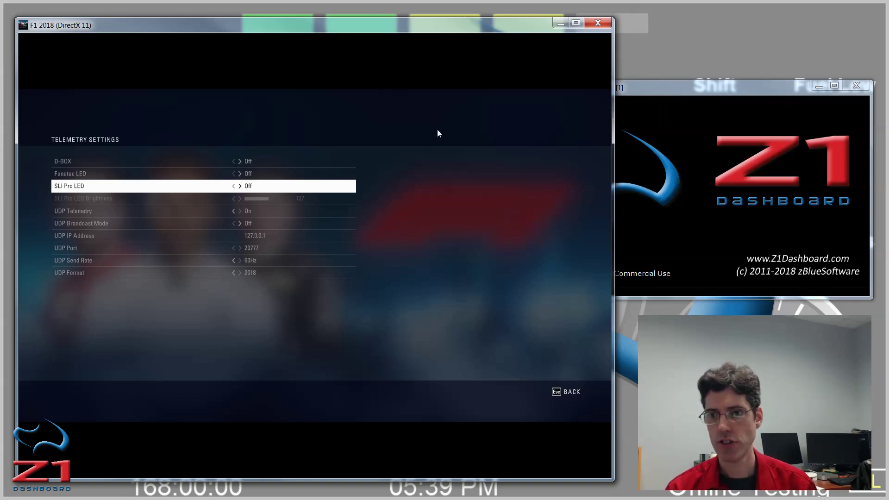
pyautogui.press('Up')
pyautogui.press('Up')
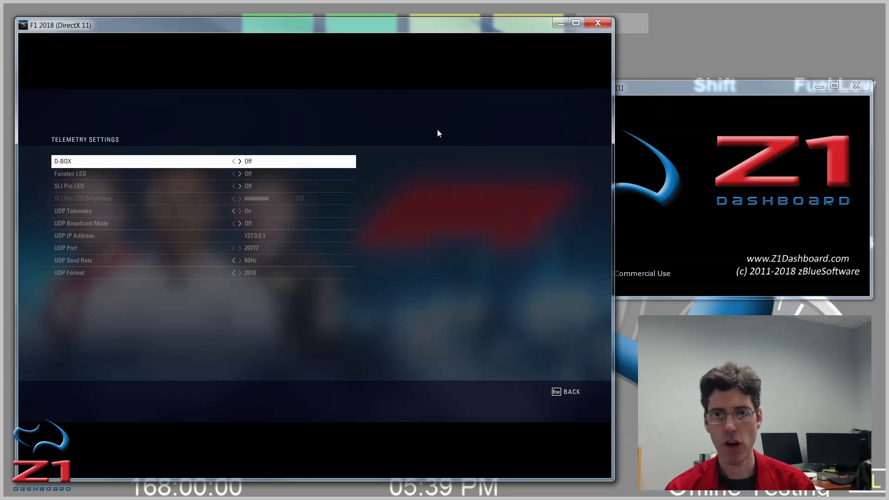
pyautogui.press('Down')
pyautogui.press('Down')
pyautogui.press('Down')
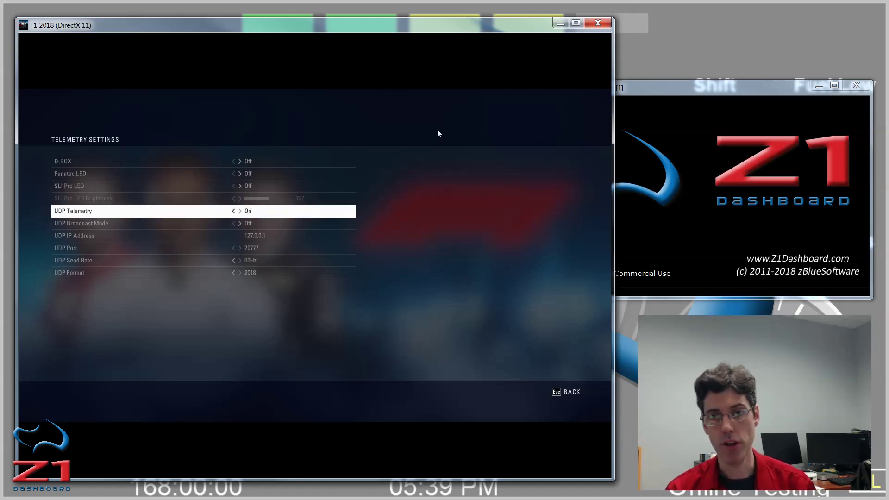
pyautogui.press('Down')
pyautogui.press('Up')
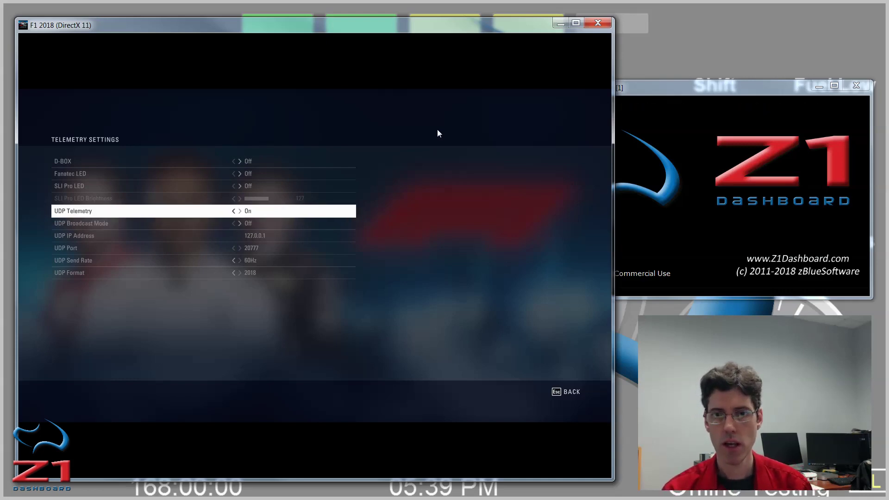
pyautogui.press('Down')
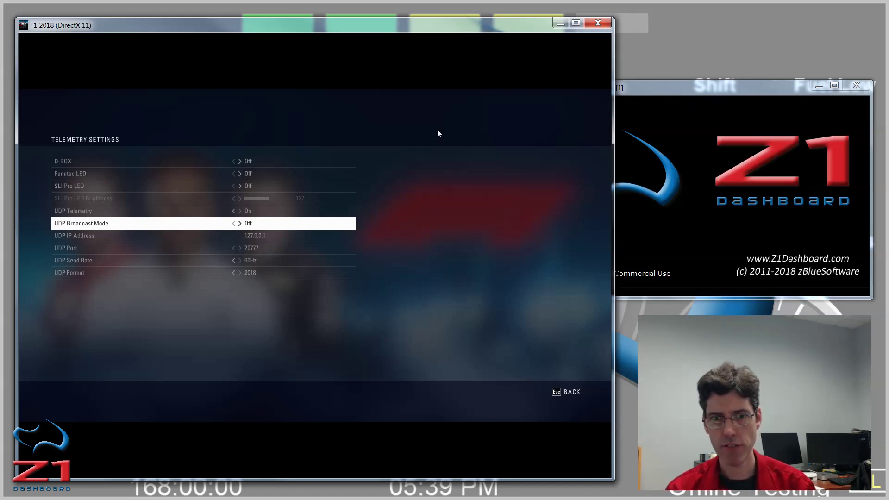
pyautogui.press('Down')
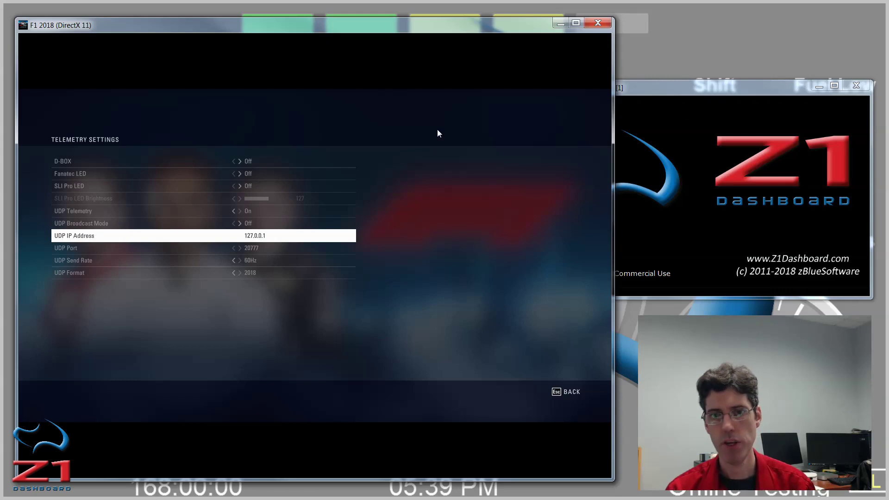
pyautogui.press('Down')
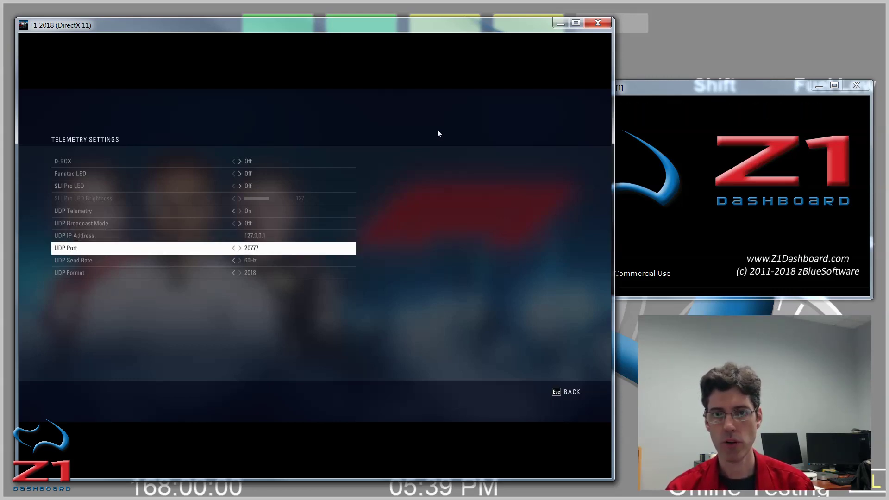
pyautogui.press('Down')
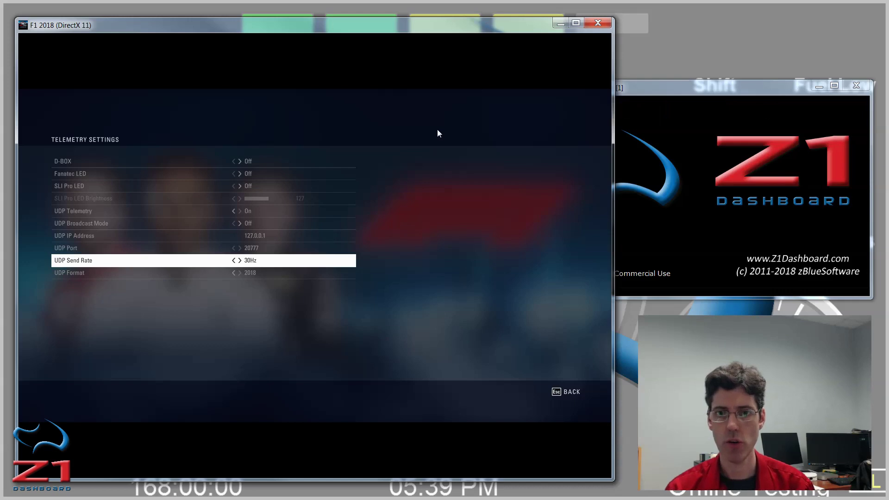
# Step: Leave the UDP send rate at 60Hz and the UDP Format at 2018
pyautogui.press('Left')
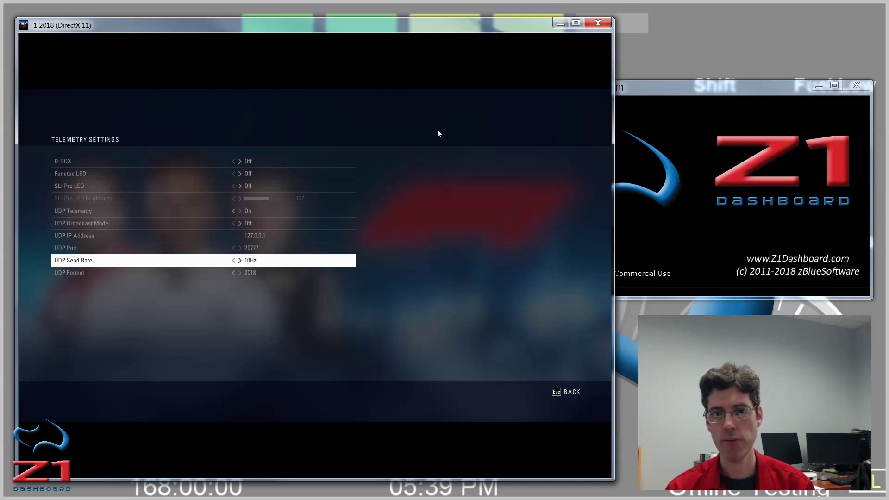
pyautogui.press('Right')
pyautogui.press('Right')
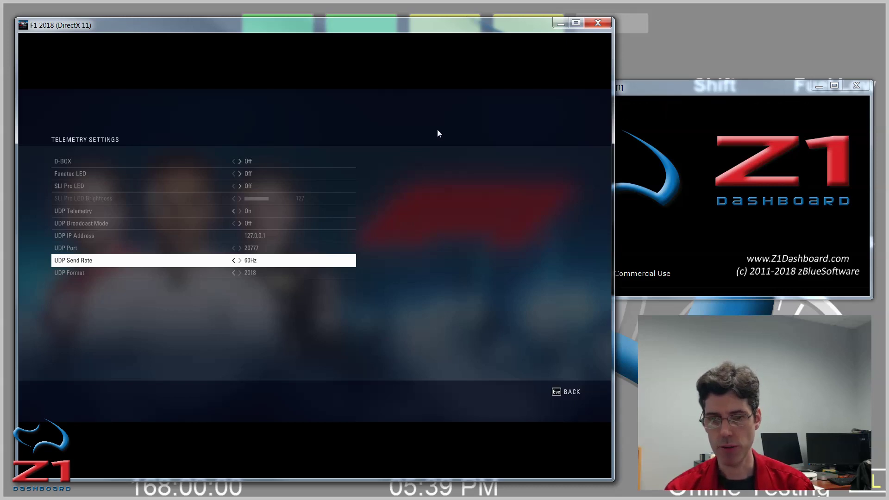
pyautogui.press('Down')
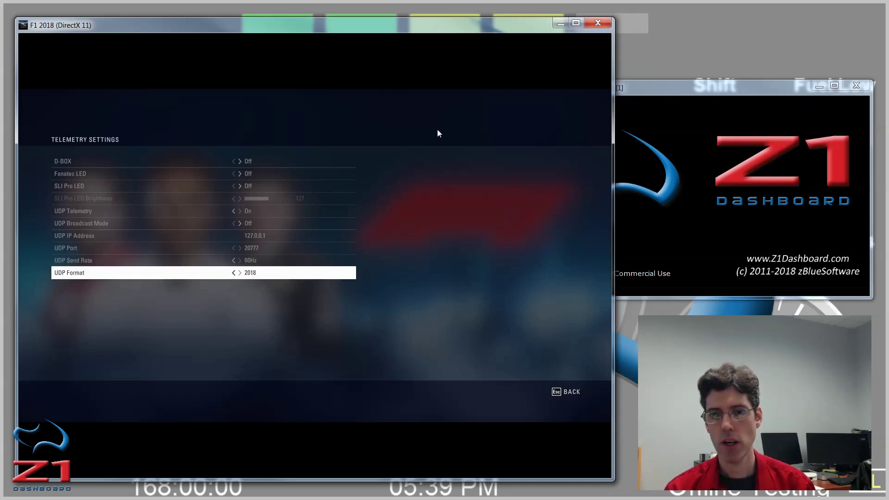
pyautogui.press('Right')
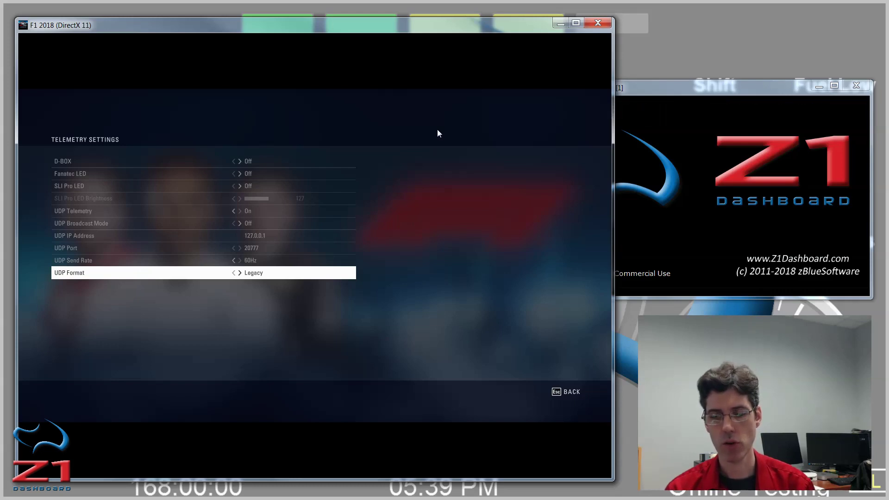
pyautogui.press('Right')
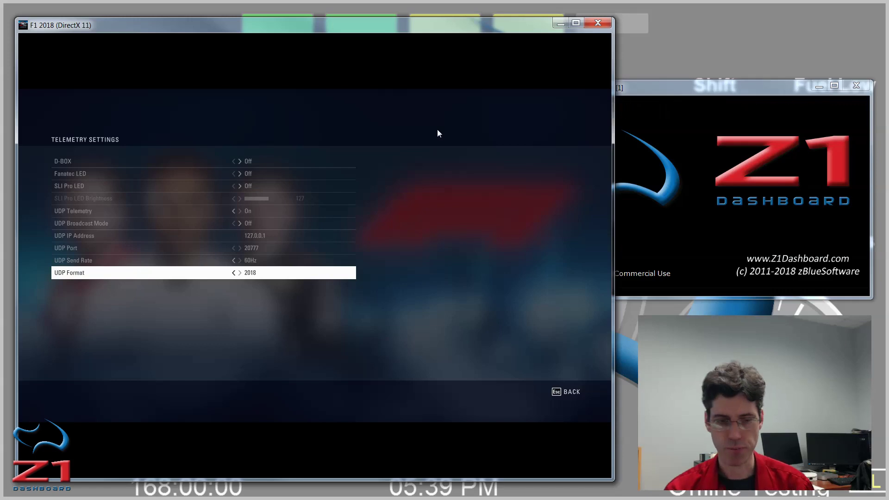
# Step: Return F1 2018 to its main menu and bring Z1 Dashboard forward
pyautogui.press('Escape')
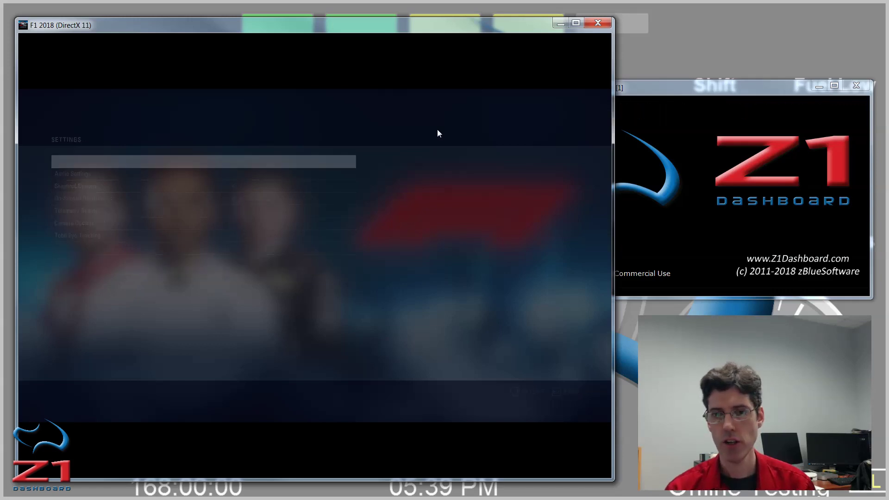
pyautogui.press('Escape')
pyautogui.press('Escape')
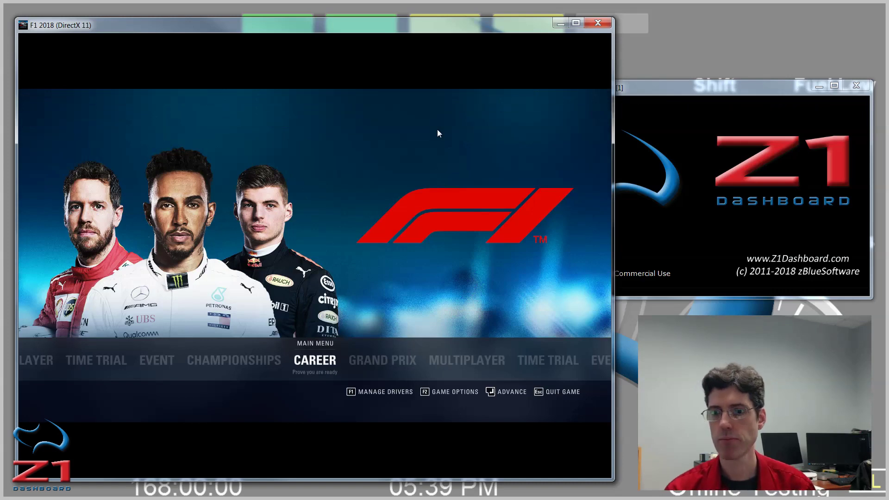
pyautogui.click(678, 96)
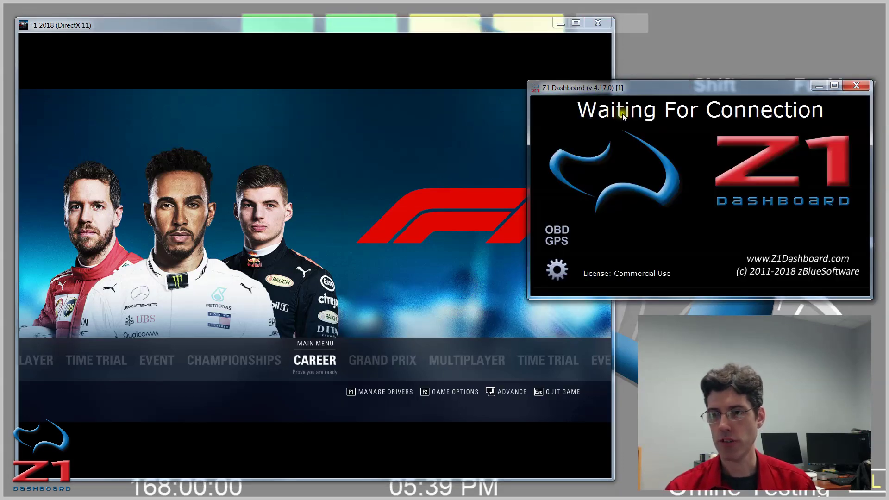
# Step: Open Z1 Dashboard's Network settings (127.0.0.1, port 20777) and its Codemasters version list
pyautogui.click(557, 270)
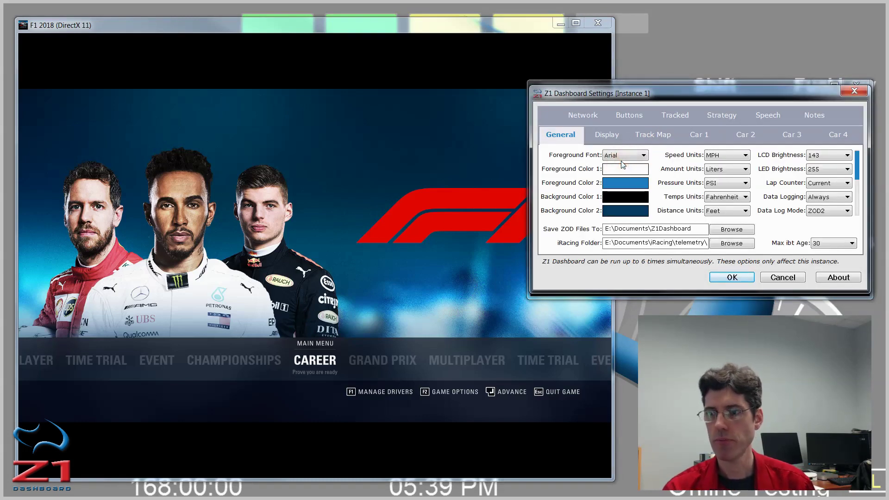
pyautogui.click(580, 115)
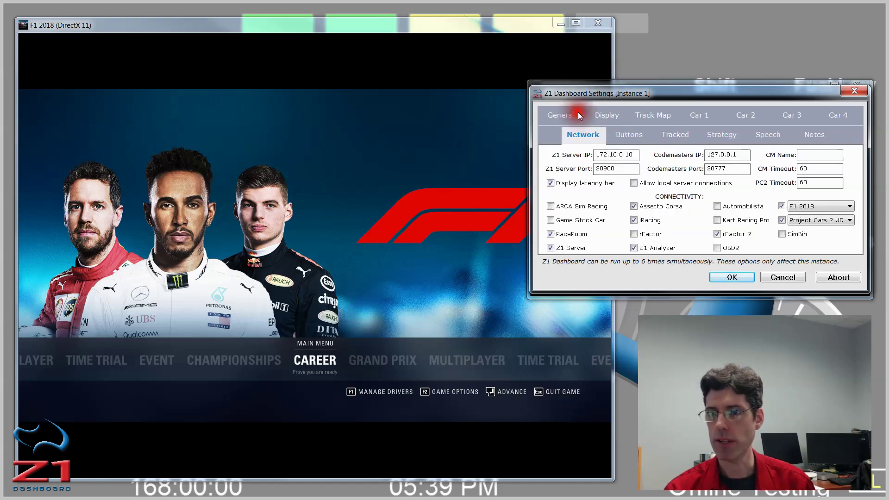
pyautogui.click(794, 206)
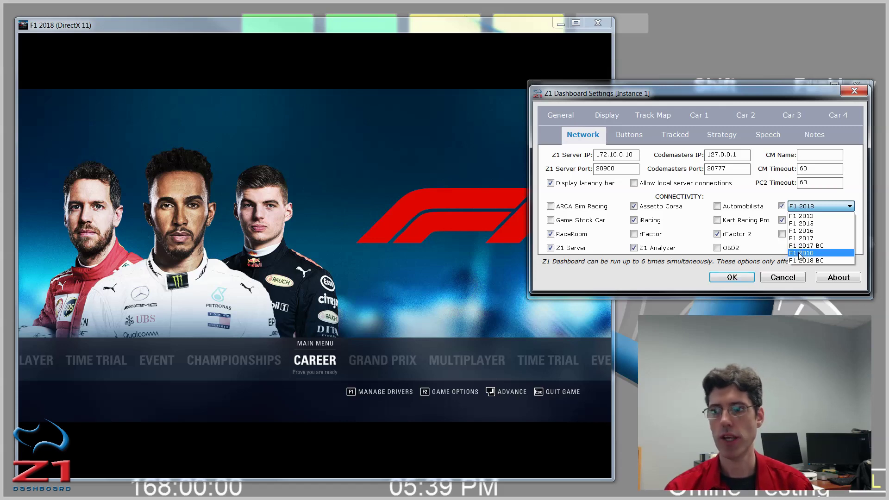
pyautogui.click(798, 253)
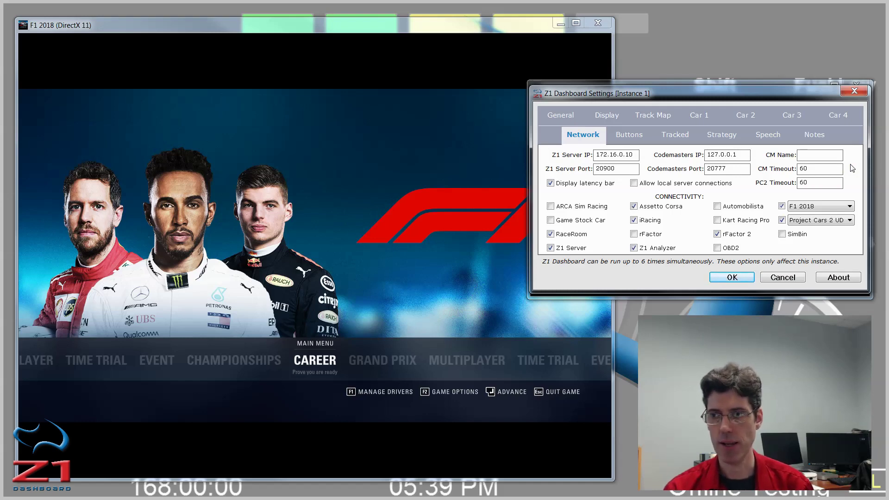
# Step: Set Z1 Dashboard's CM Timeout to 60 seconds
pyautogui.click(817, 169)
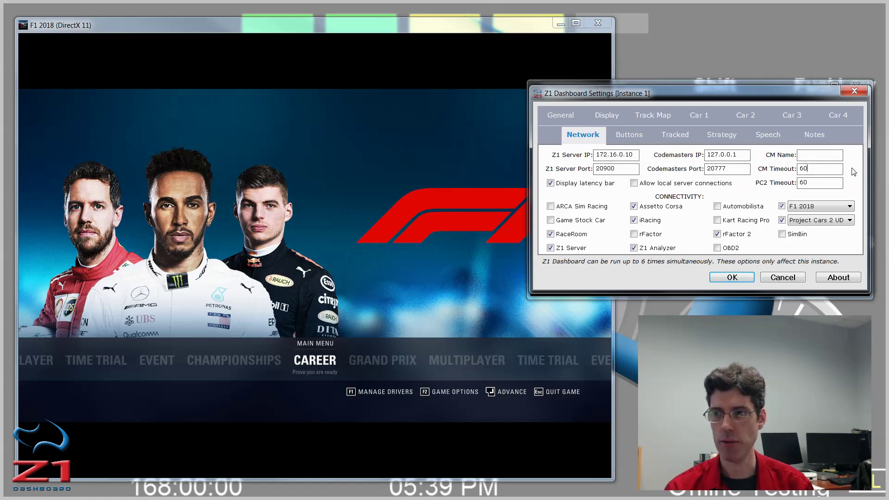
# Step: Leave CM Name blank and confirm the network settings with OK
pyautogui.click(769, 156)
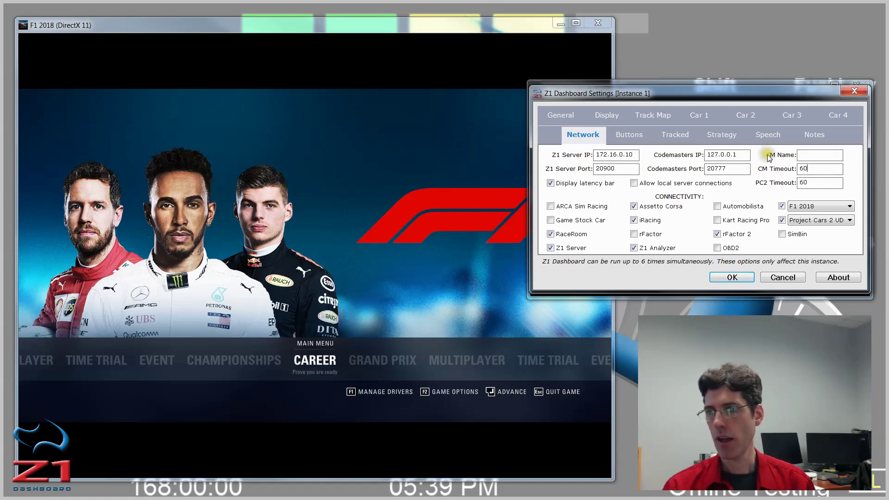
pyautogui.click(800, 152)
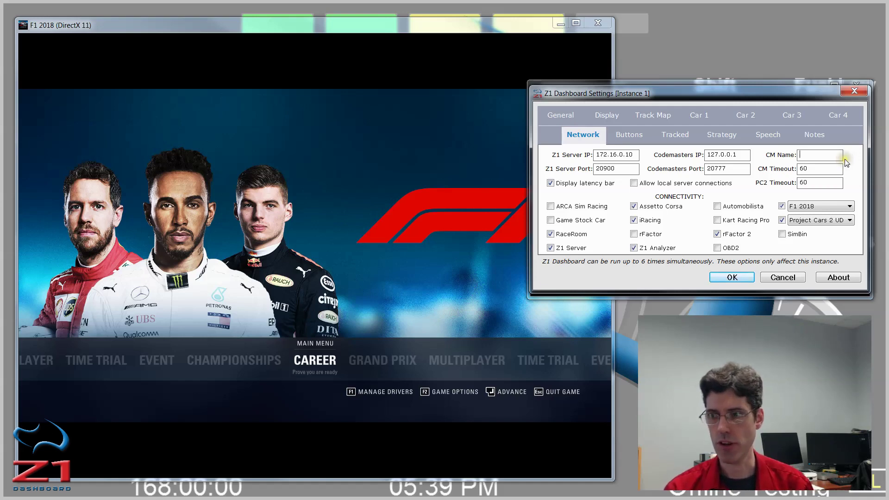
pyautogui.click(804, 181)
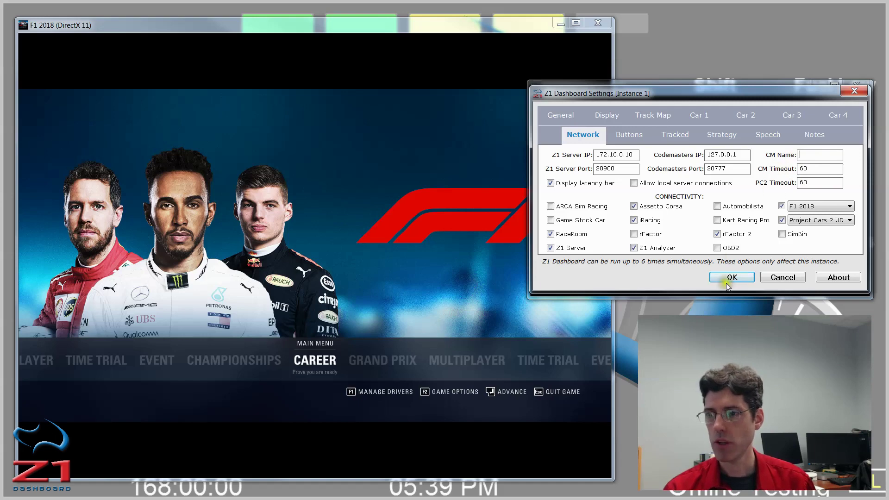
# Step: Load the Albert Park Short Practice, pause it, and move Z1 Dashboard into full view
pyautogui.press('Return')
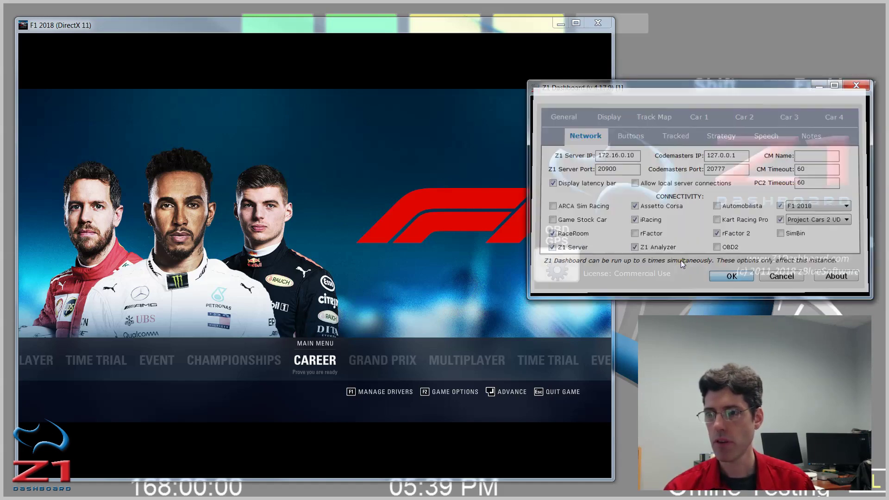
pyautogui.click(343, 94)
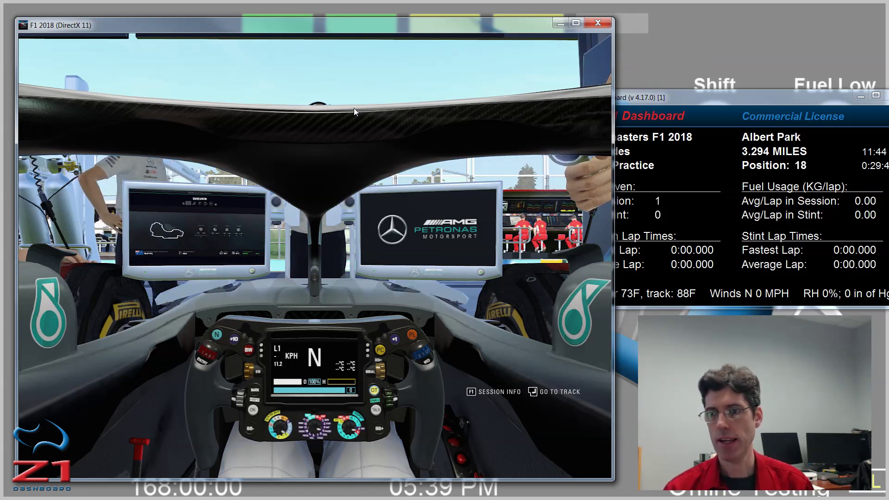
pyautogui.click(694, 101)
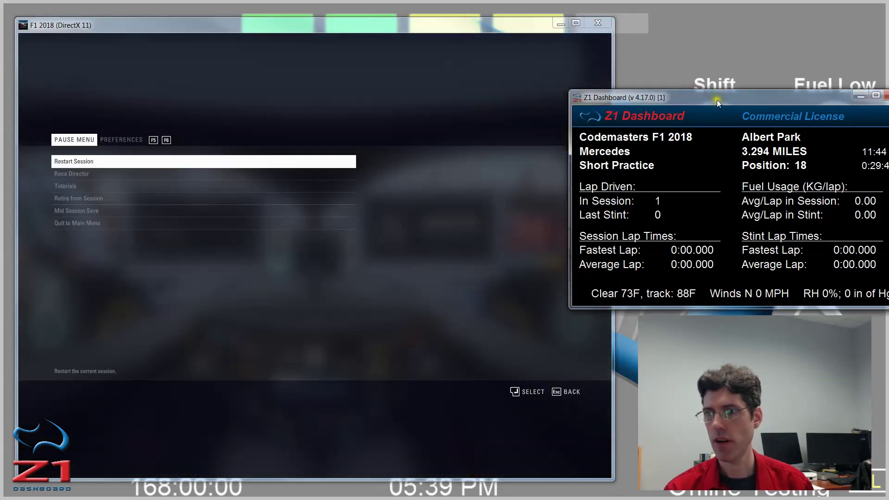
pyautogui.moveTo(717, 99); pyautogui.dragTo(650, 101)
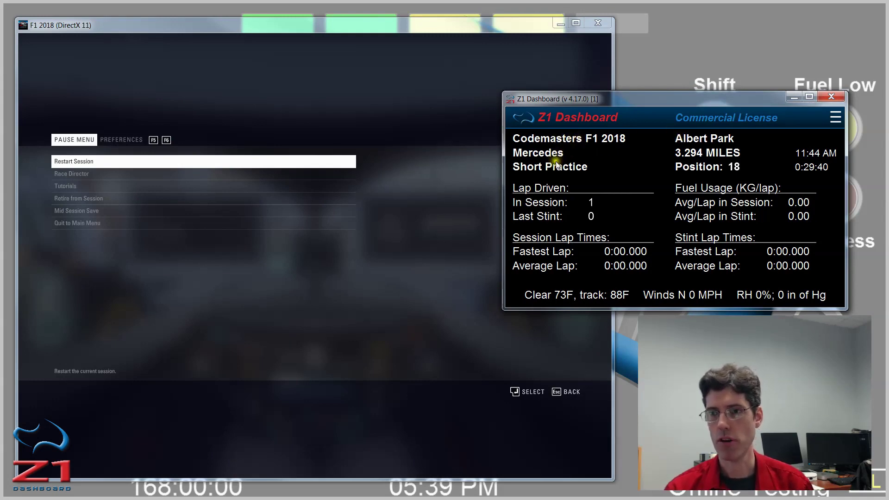
pyautogui.click(837, 117)
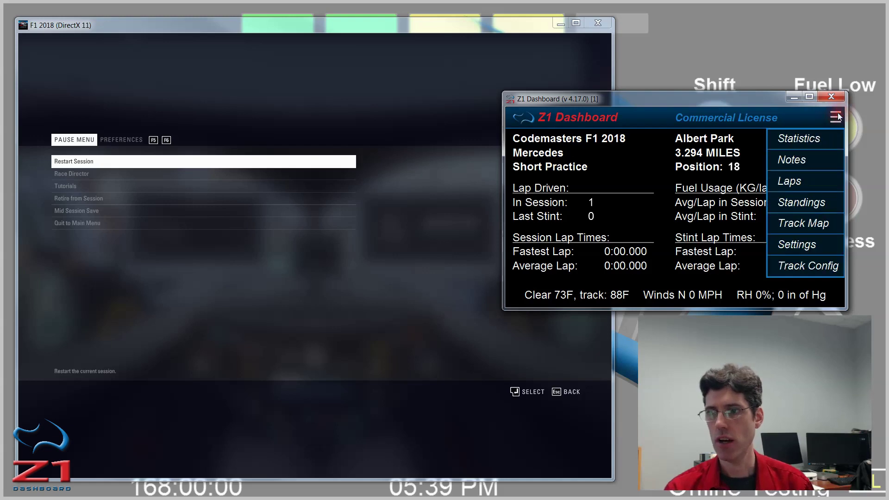
pyautogui.click(789, 201)
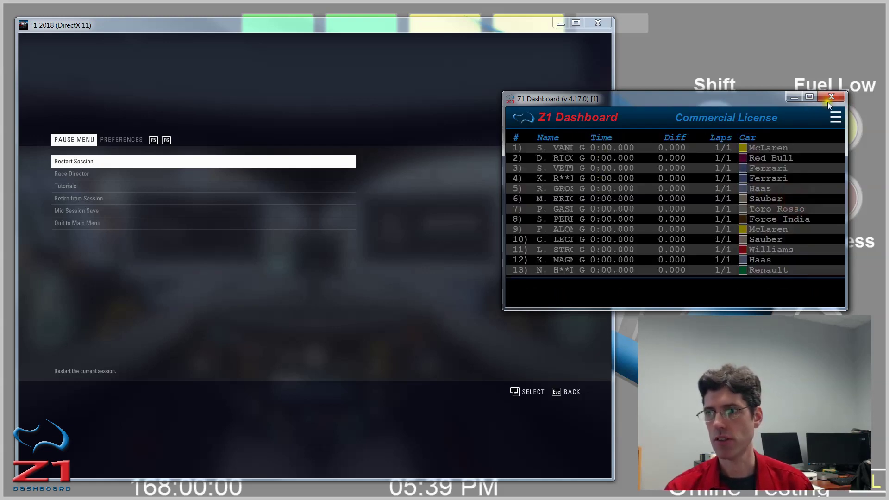
pyautogui.click(836, 117)
pyautogui.click(773, 138)
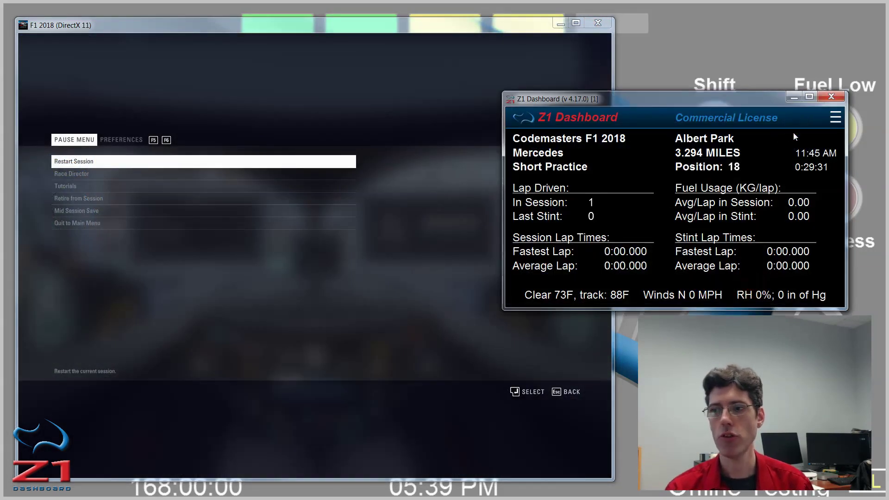
pyautogui.click(813, 128)
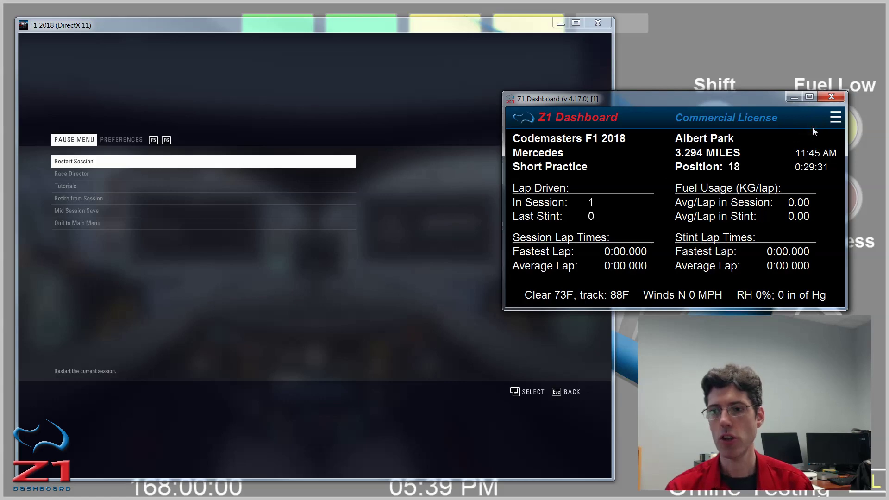
pyautogui.click(575, 154)
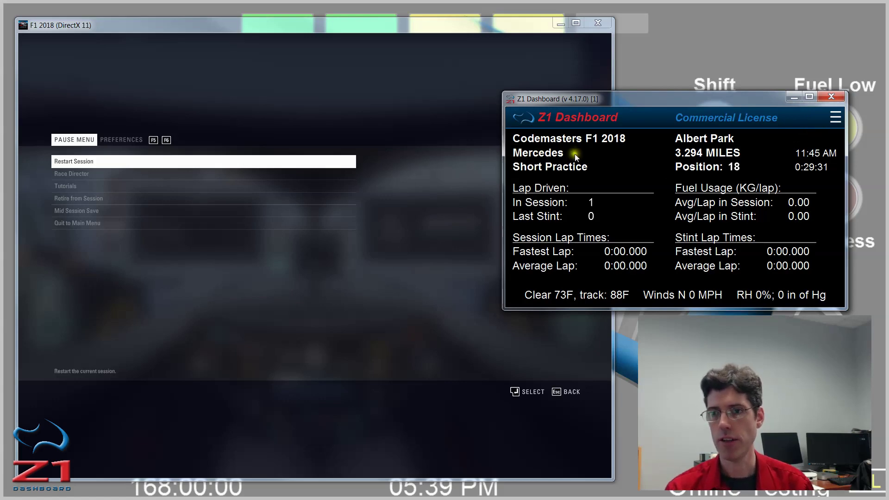
pyautogui.click(834, 116)
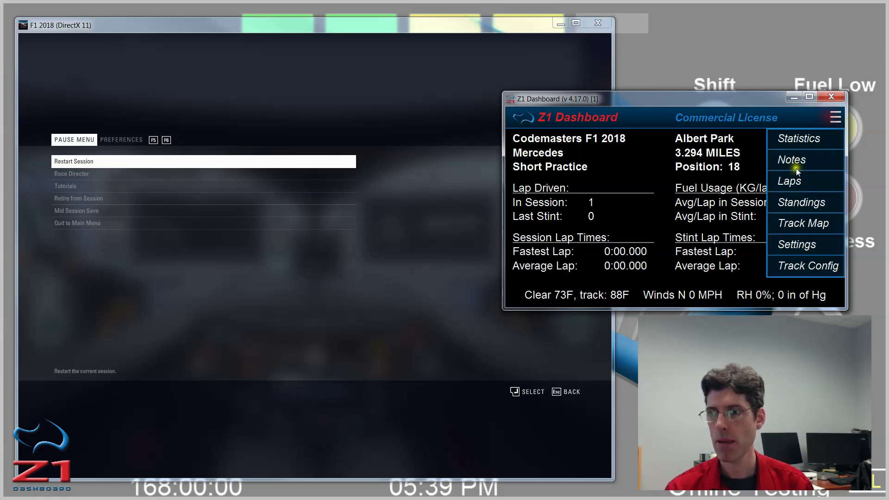
pyautogui.click(791, 246)
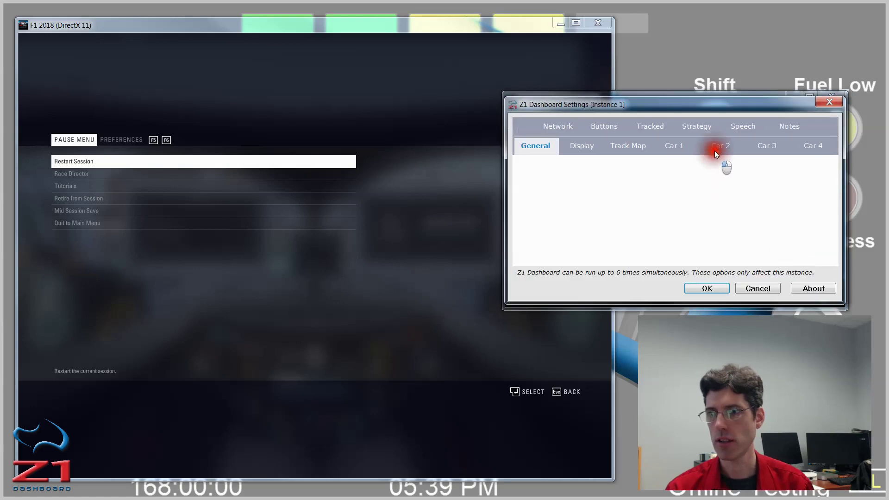
pyautogui.click(722, 150)
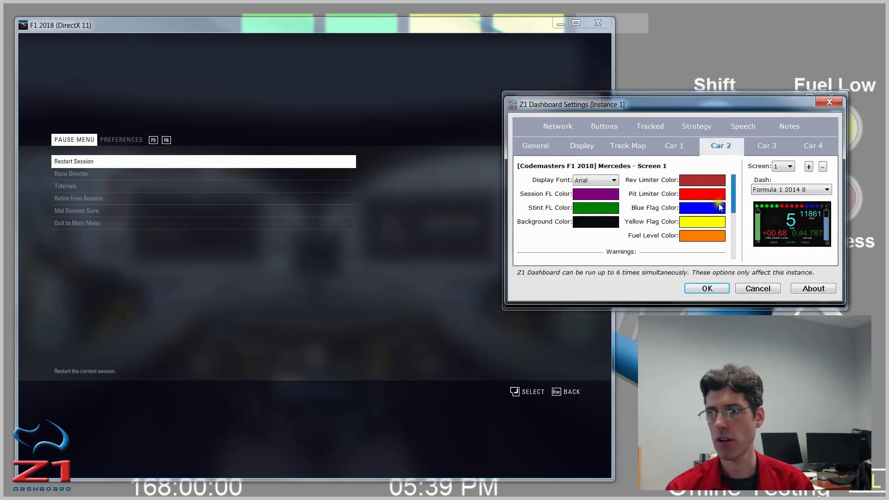
pyautogui.click(791, 170)
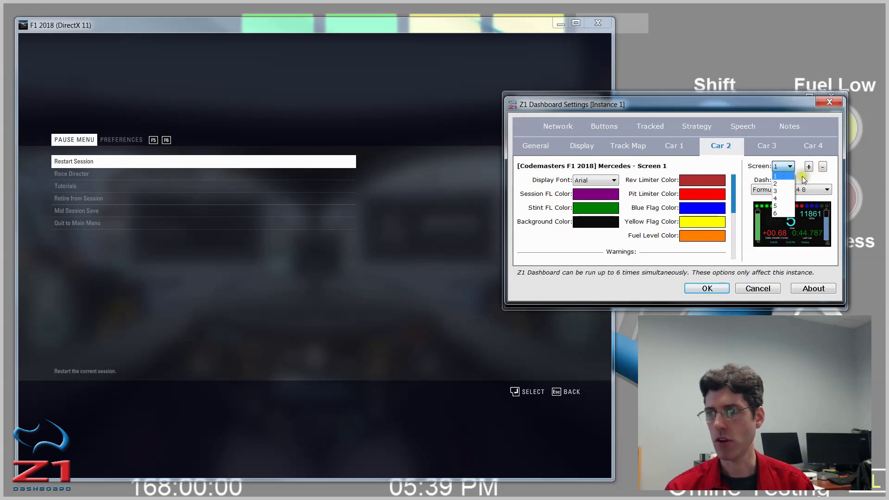
pyautogui.click(803, 180)
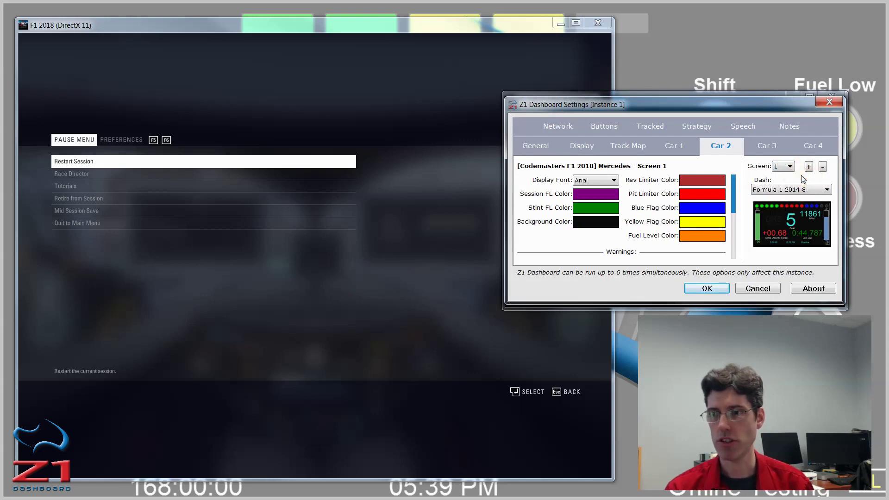
pyautogui.click(790, 167)
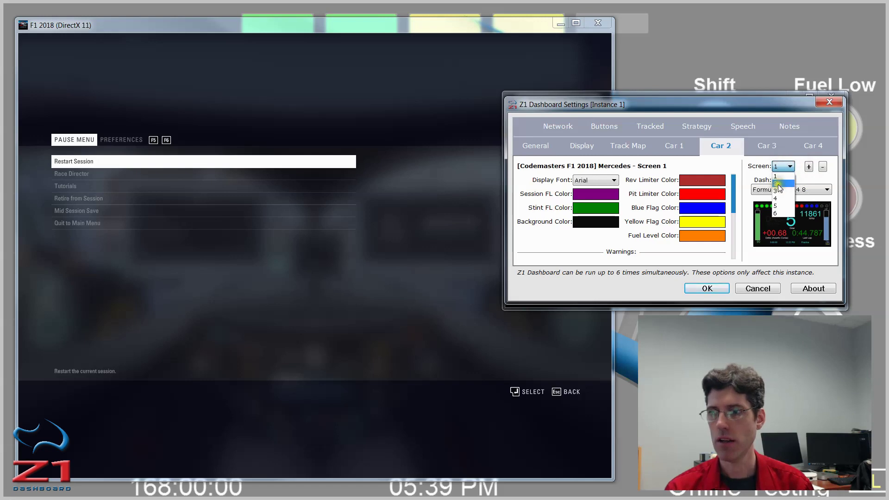
pyautogui.click(778, 184)
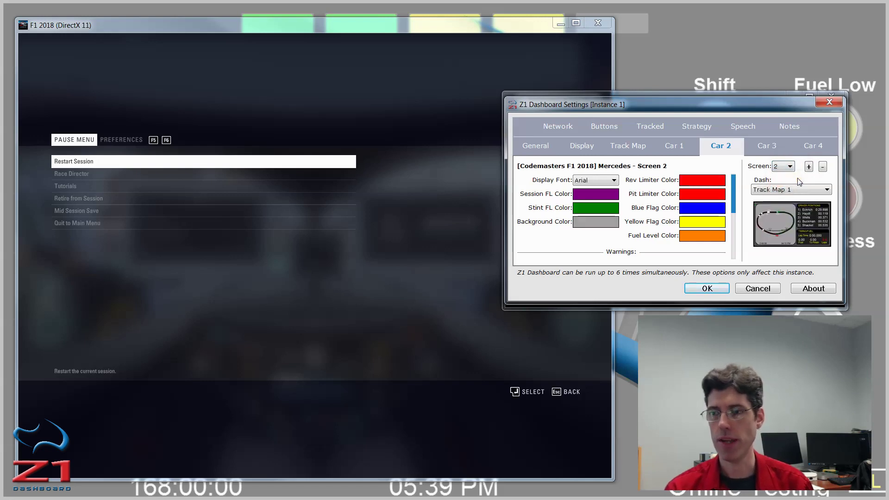
pyautogui.click(785, 166)
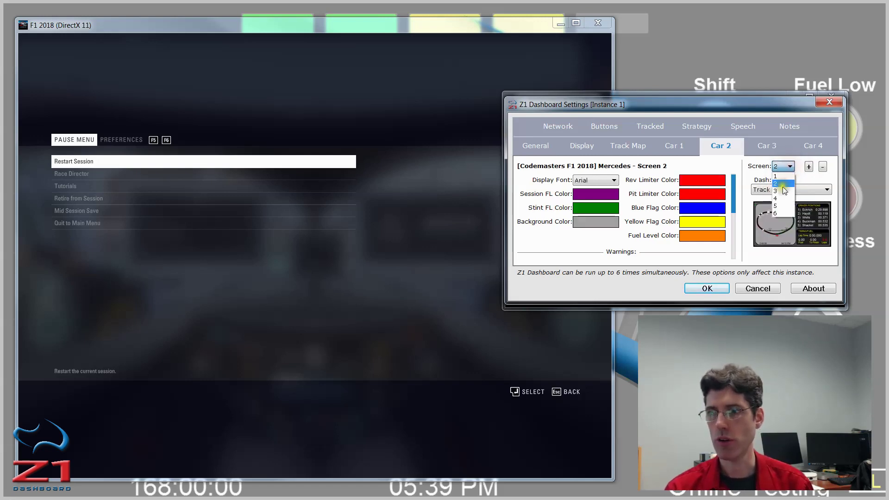
pyautogui.click(782, 190)
pyautogui.click(785, 167)
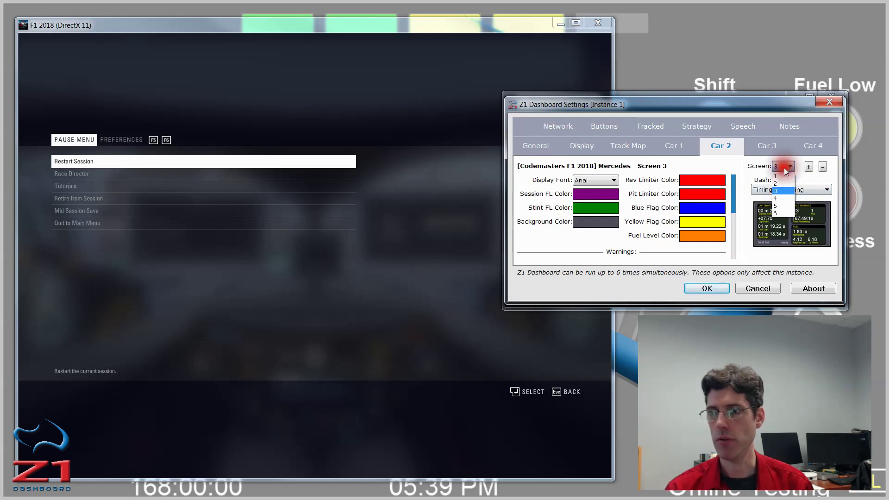
pyautogui.click(776, 199)
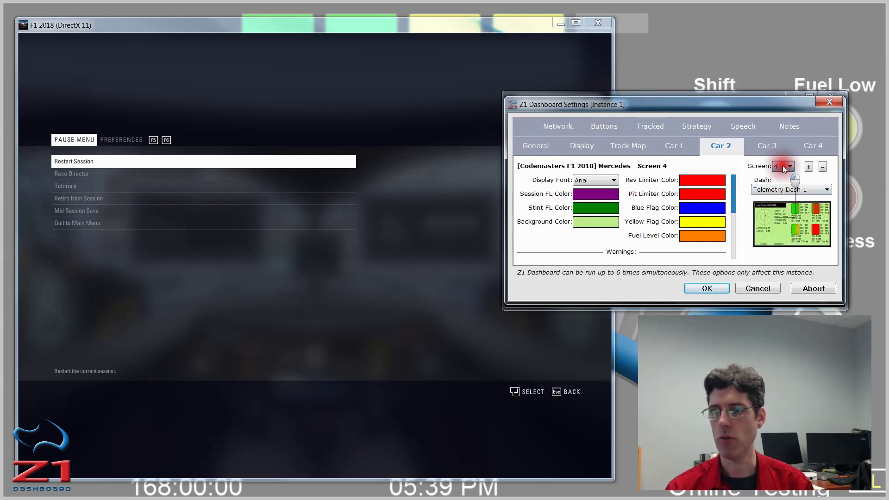
pyautogui.click(785, 167)
pyautogui.click(783, 207)
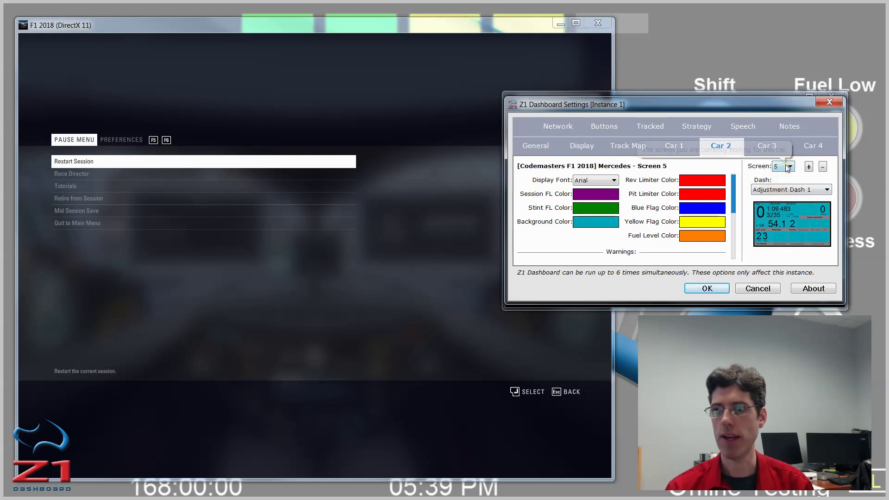
pyautogui.click(787, 168)
pyautogui.click(777, 214)
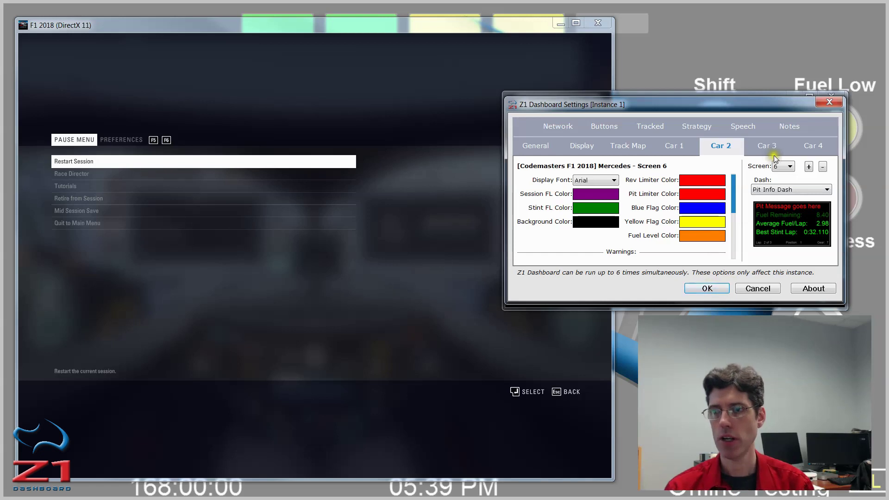
pyautogui.click(704, 289)
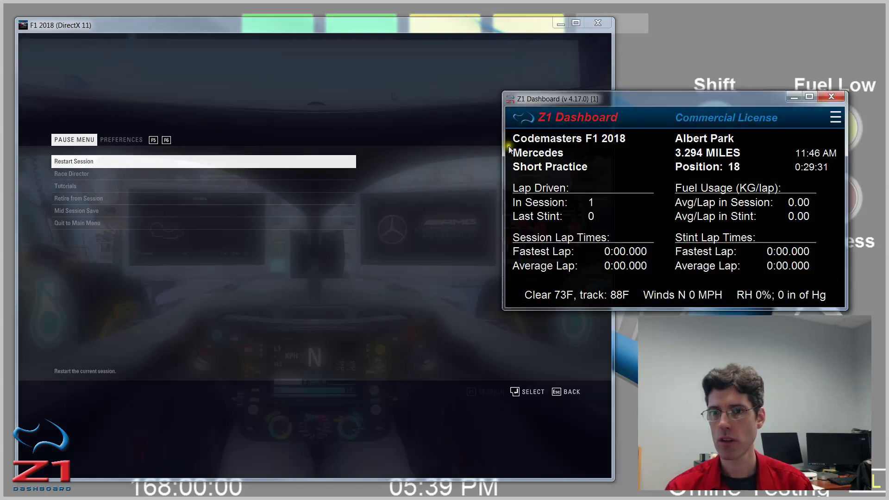
# Step: Unpause F1 2018 to the Mercedes cockpit in the Albert Park garage
pyautogui.click(393, 97)
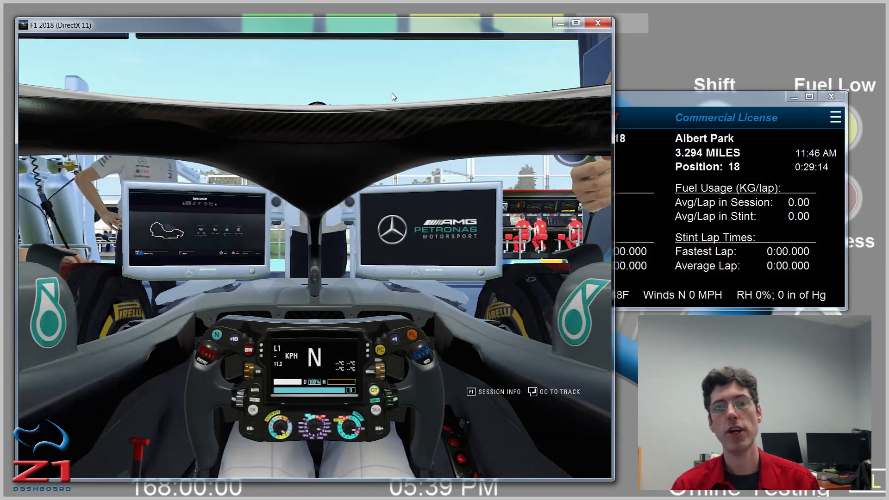